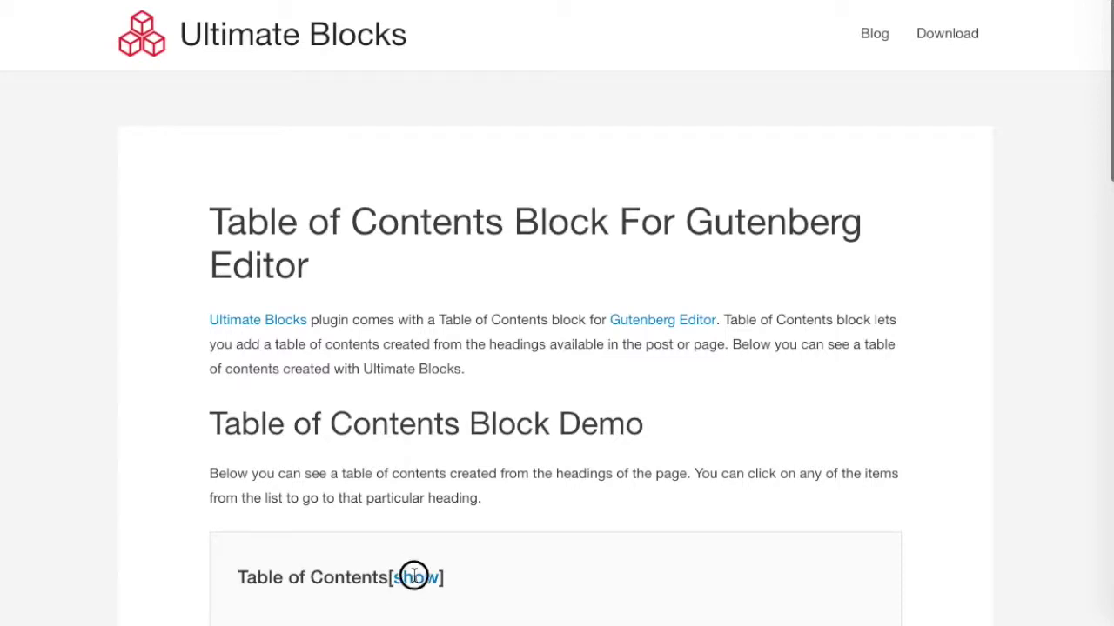
left_click(414, 575)
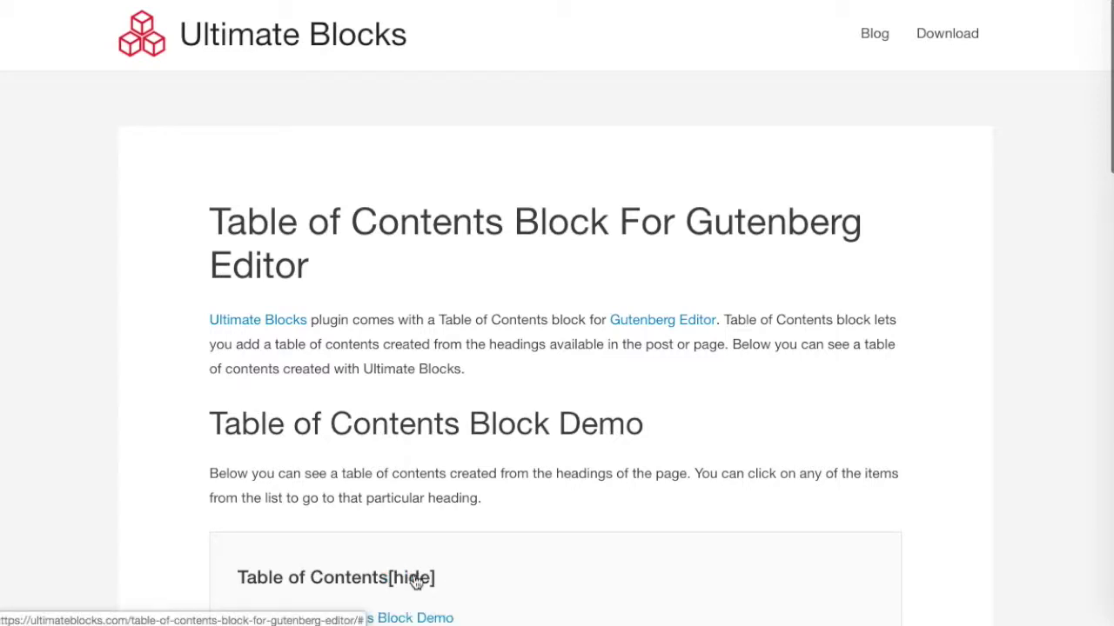
Preview the demo table of contents, download ultimate-blocks.zip, and return to the WordPress dashboard
scroll(510, 516, "down", 4)
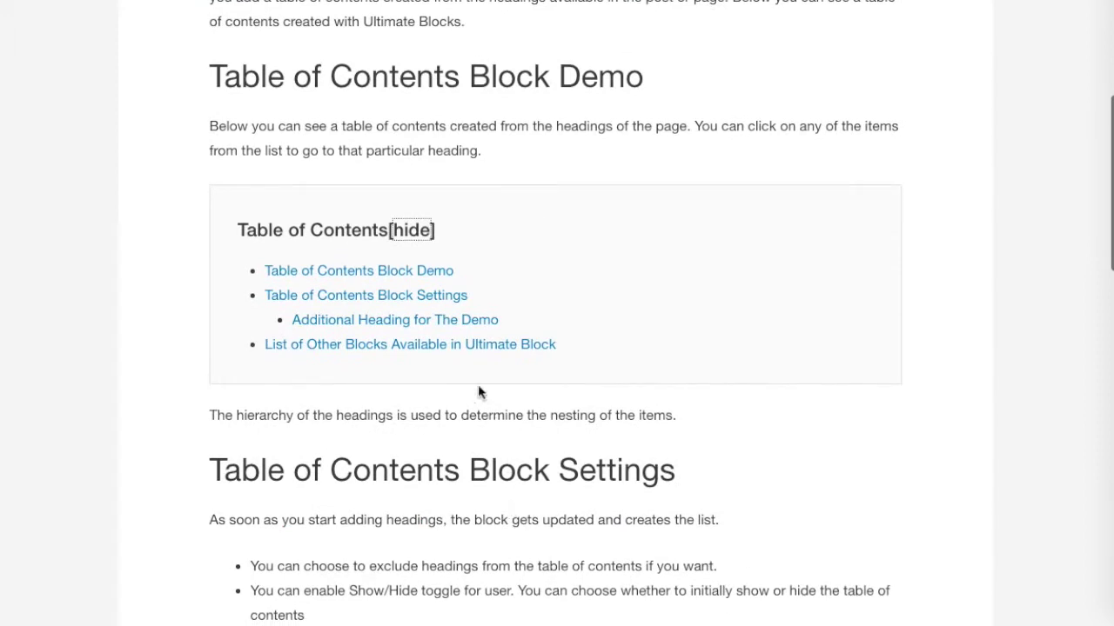
left_click(445, 299)
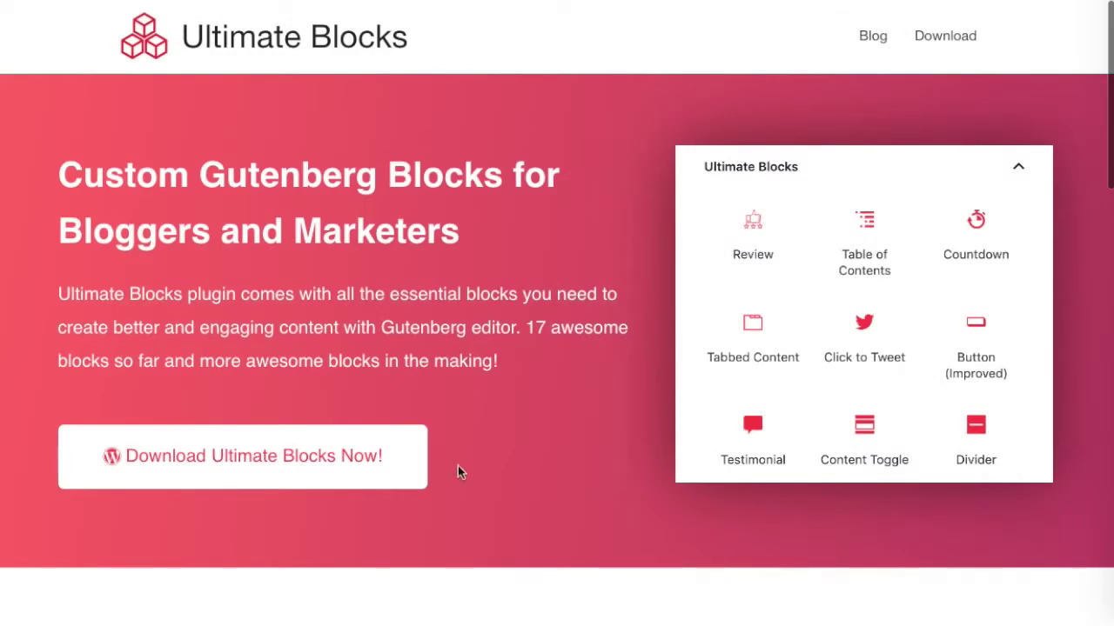
left_click(274, 447)
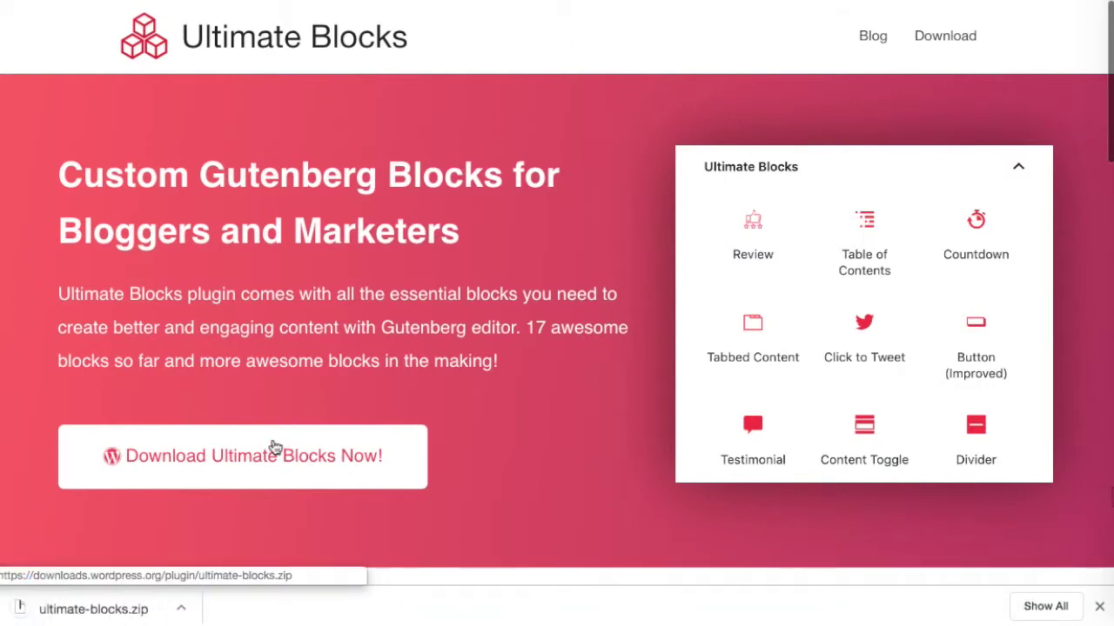
key("ctrl+Tab")
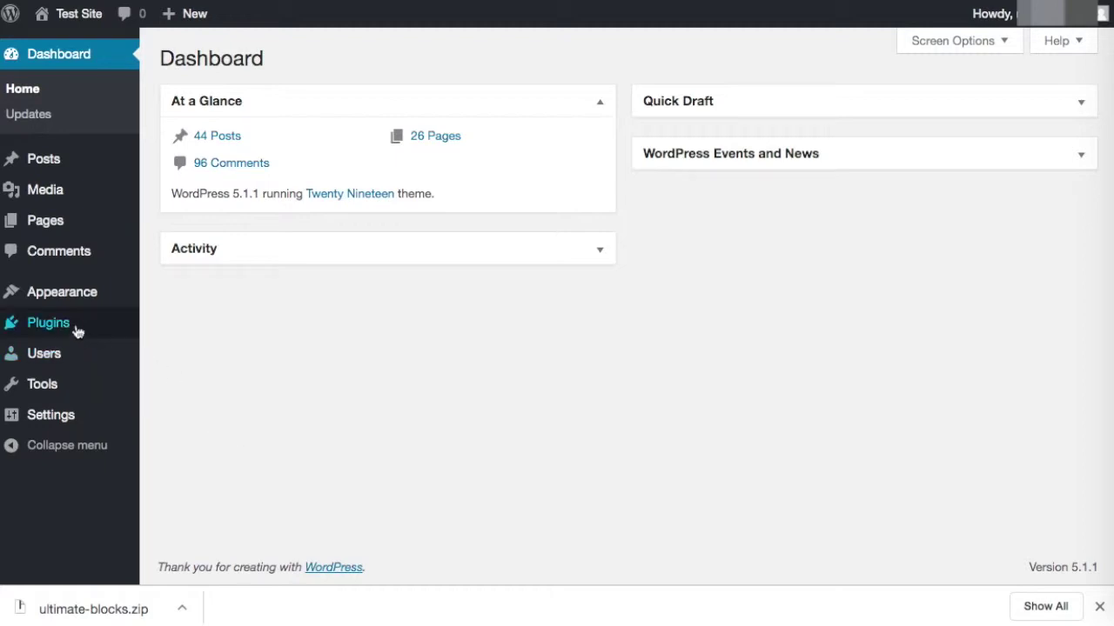
Upload ultimate-blocks.zip through Plugins > Add New > Upload Plugin, install it and activate it
mouse_move(75, 323)
left_click(157, 351)
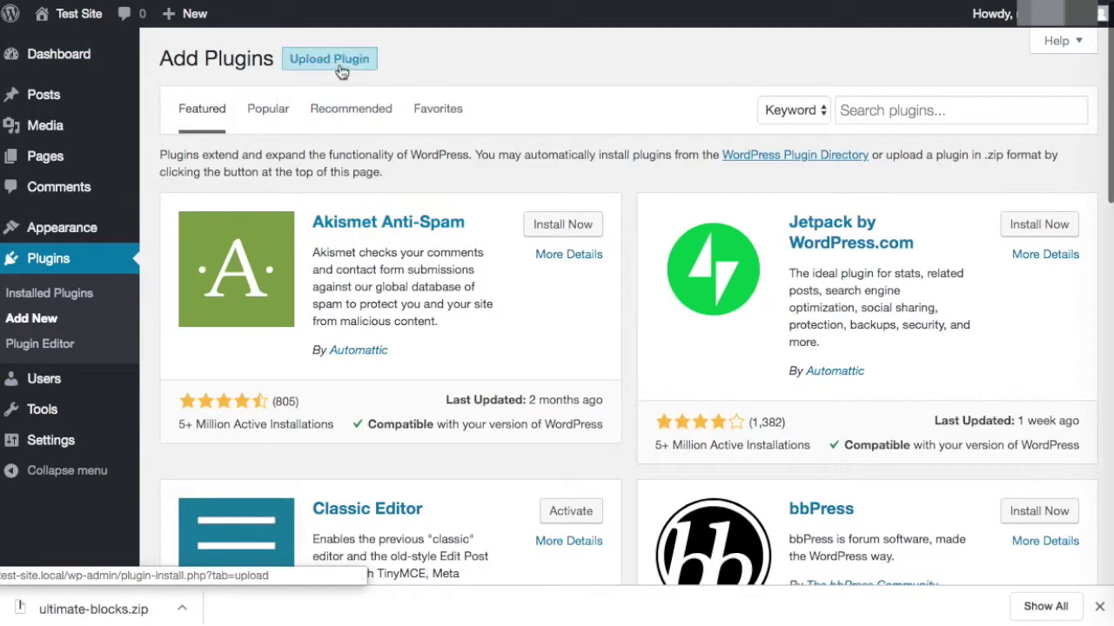
left_click(338, 66)
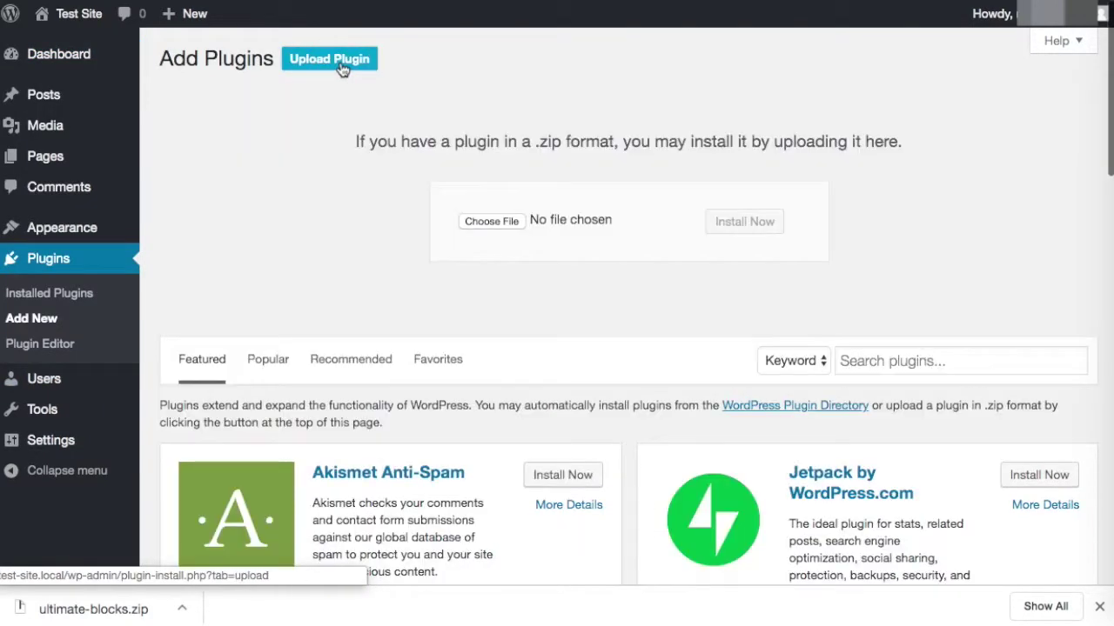
left_click(478, 221)
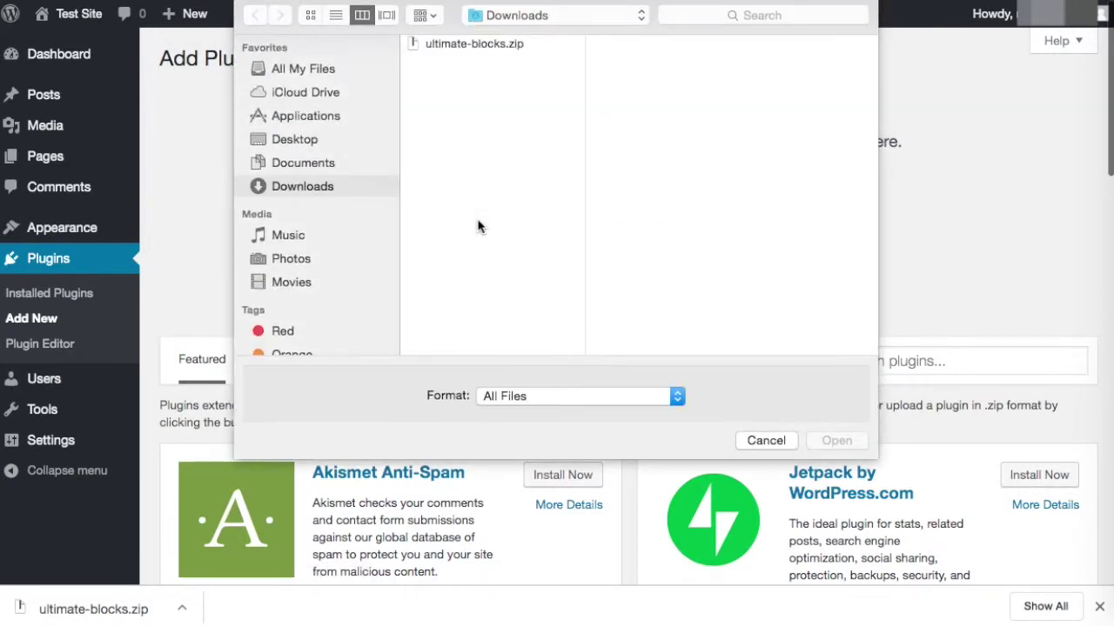
left_click(475, 46)
left_click(830, 440)
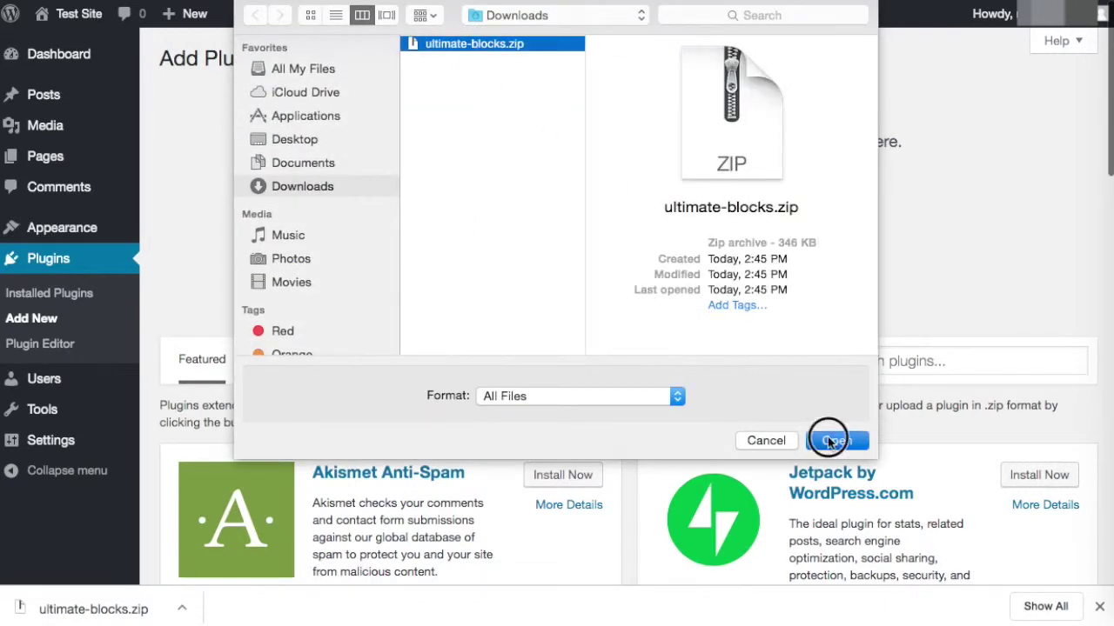
left_click(764, 223)
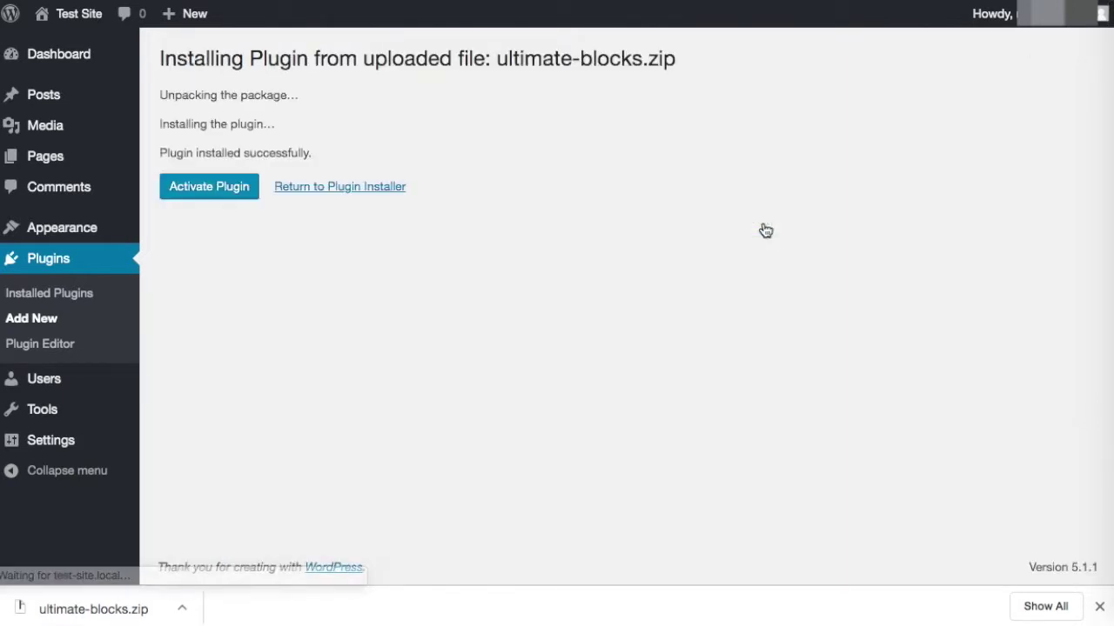
left_click(223, 192)
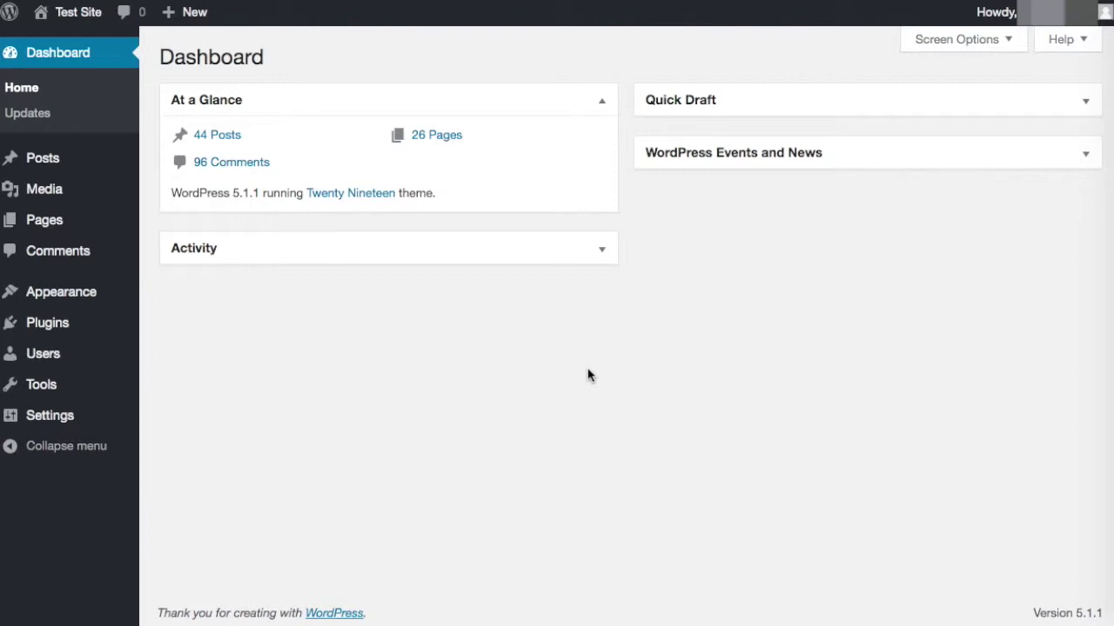
Search the plugin directory for 'Ultimate Blocks', then install and activate it
mouse_move(67, 323)
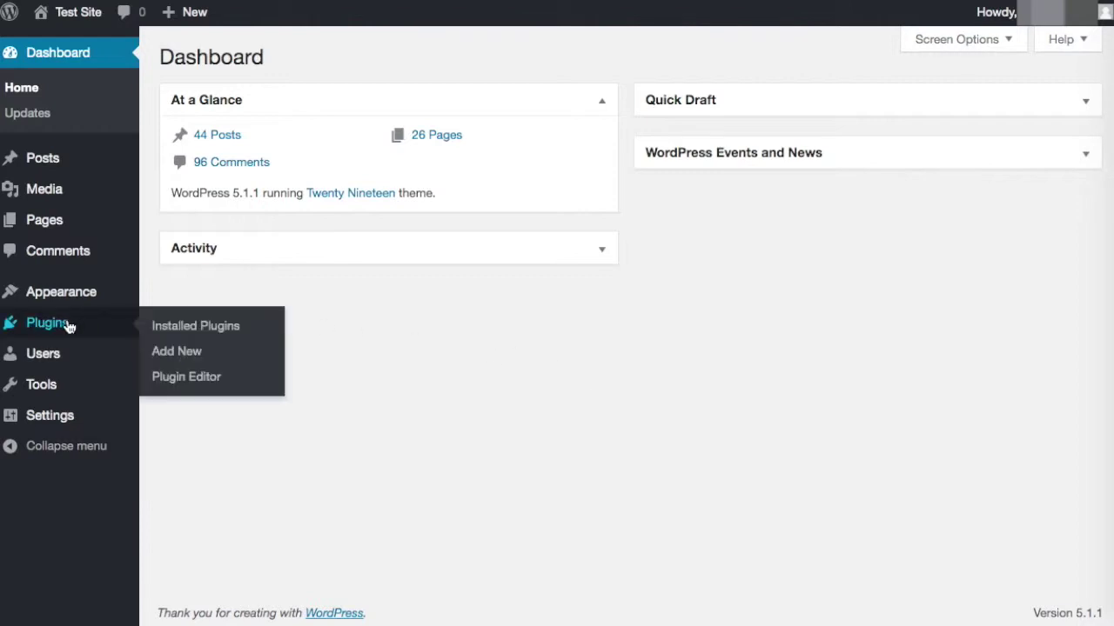
left_click(165, 353)
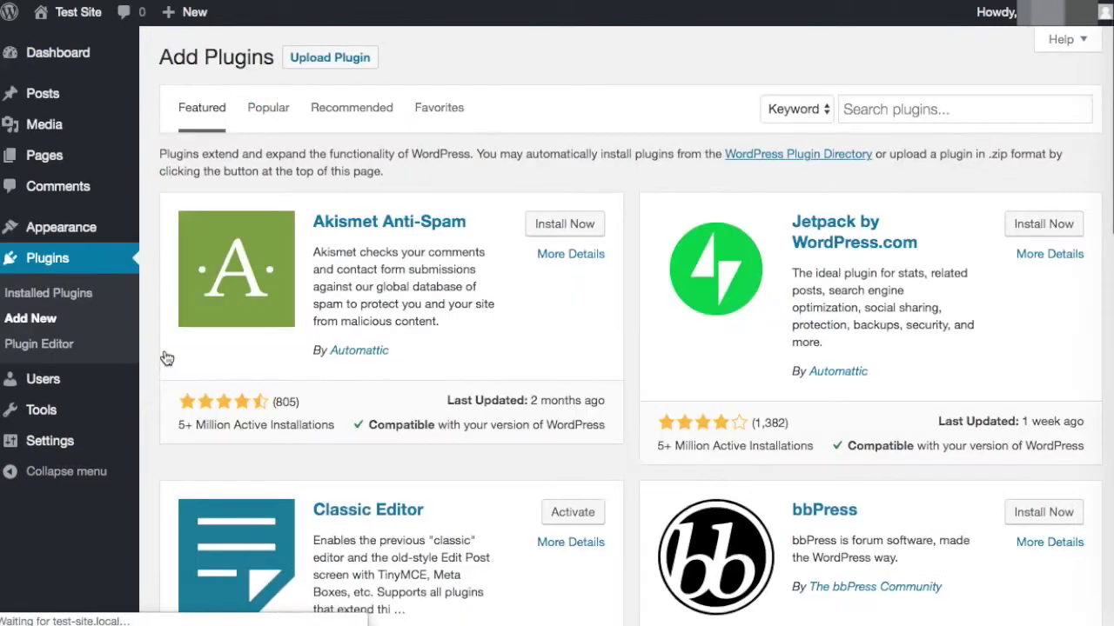
left_click(889, 113)
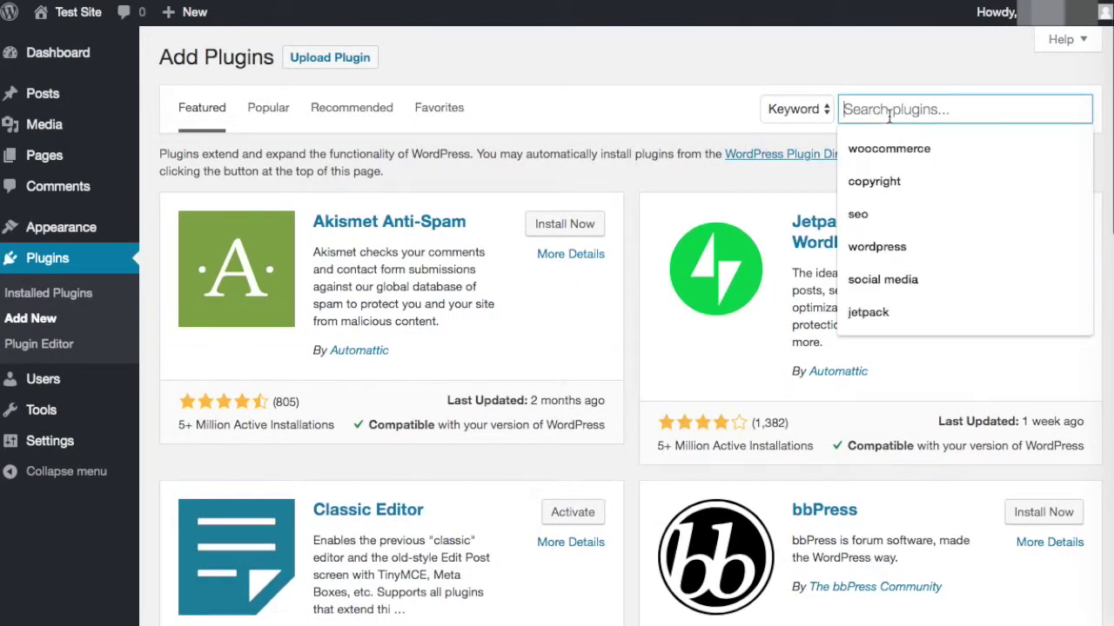
type("Ultima")
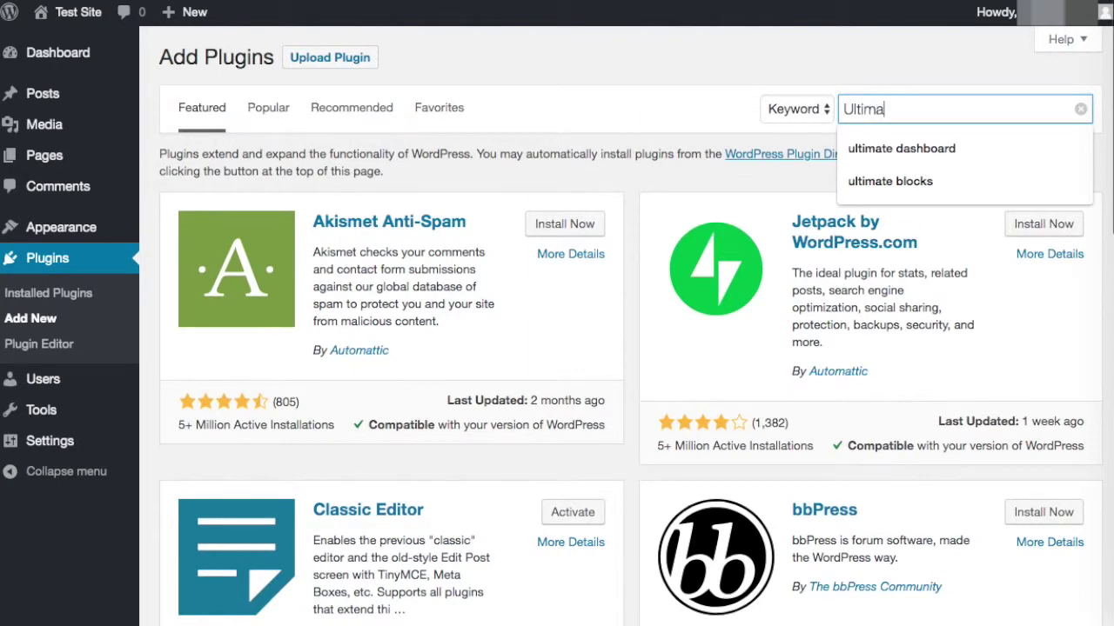
type("te Blocks")
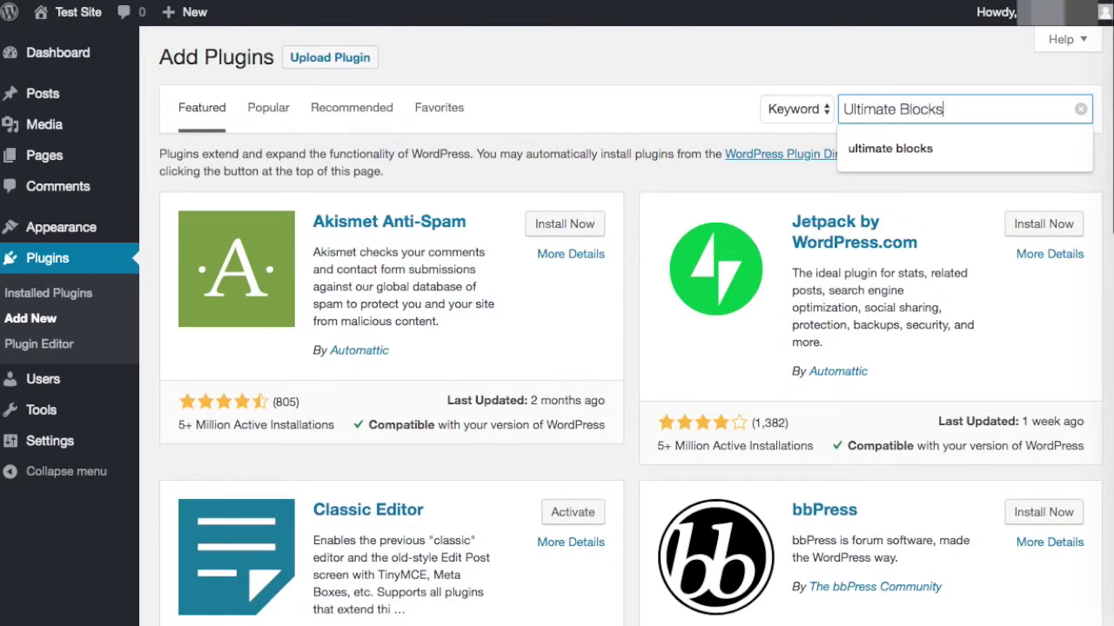
key("Return")
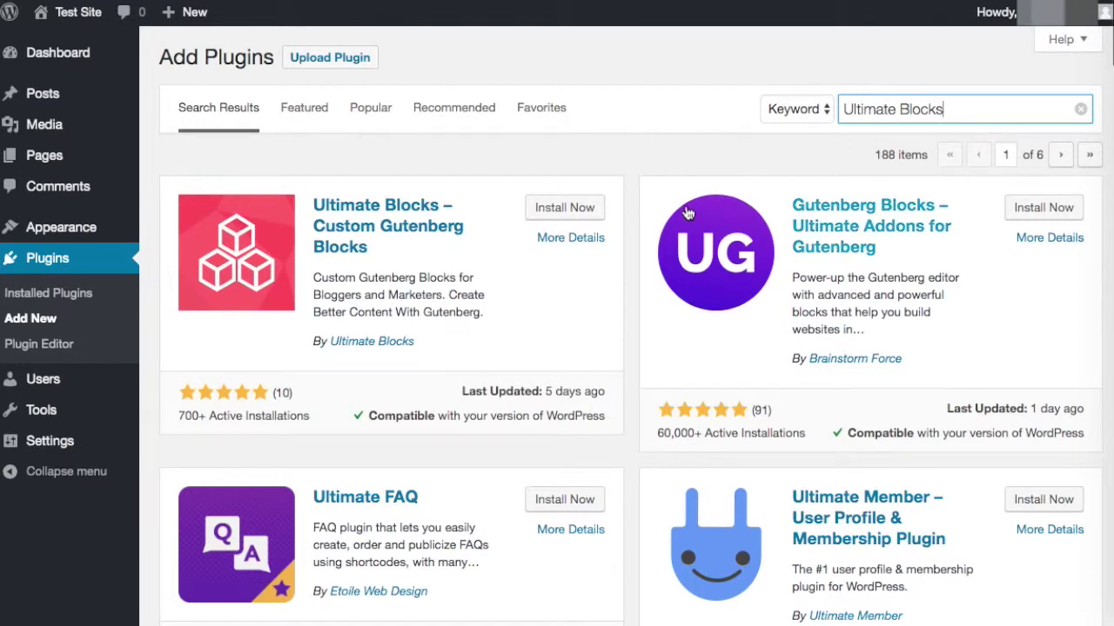
left_click(593, 209)
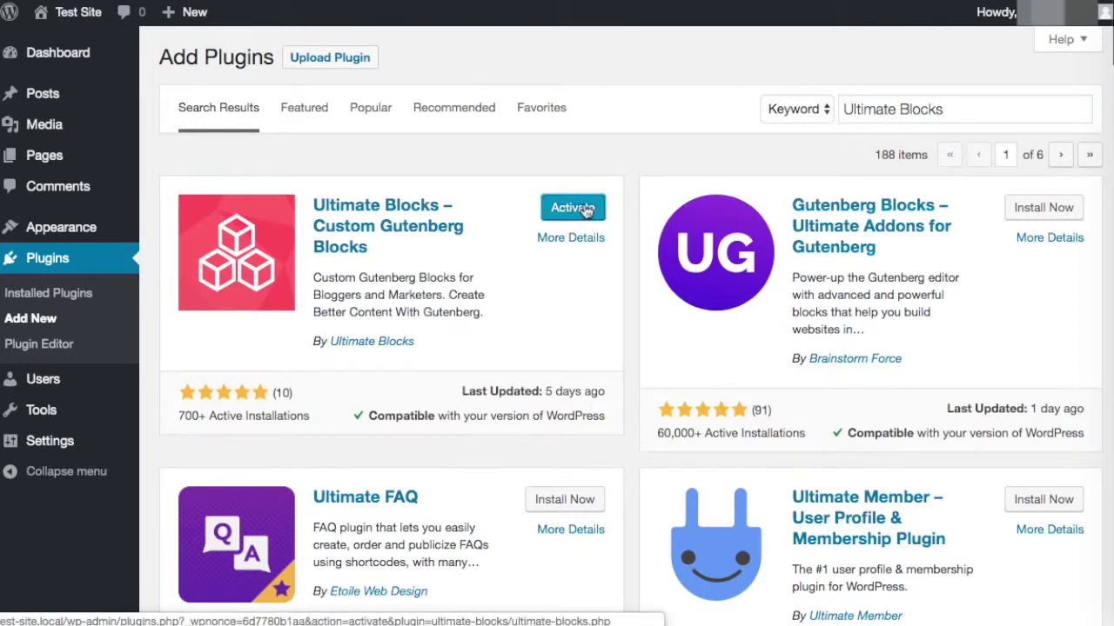
left_click(586, 211)
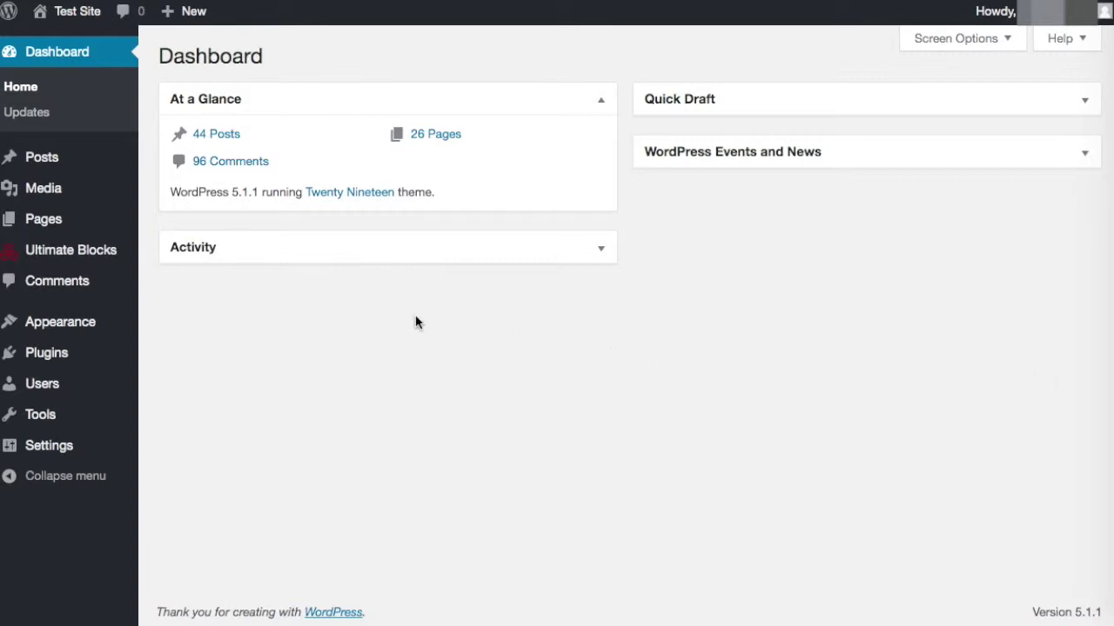
Check the Ultimate Blocks settings page, then insert a Table of Contents block above Our First Header
left_click(105, 258)
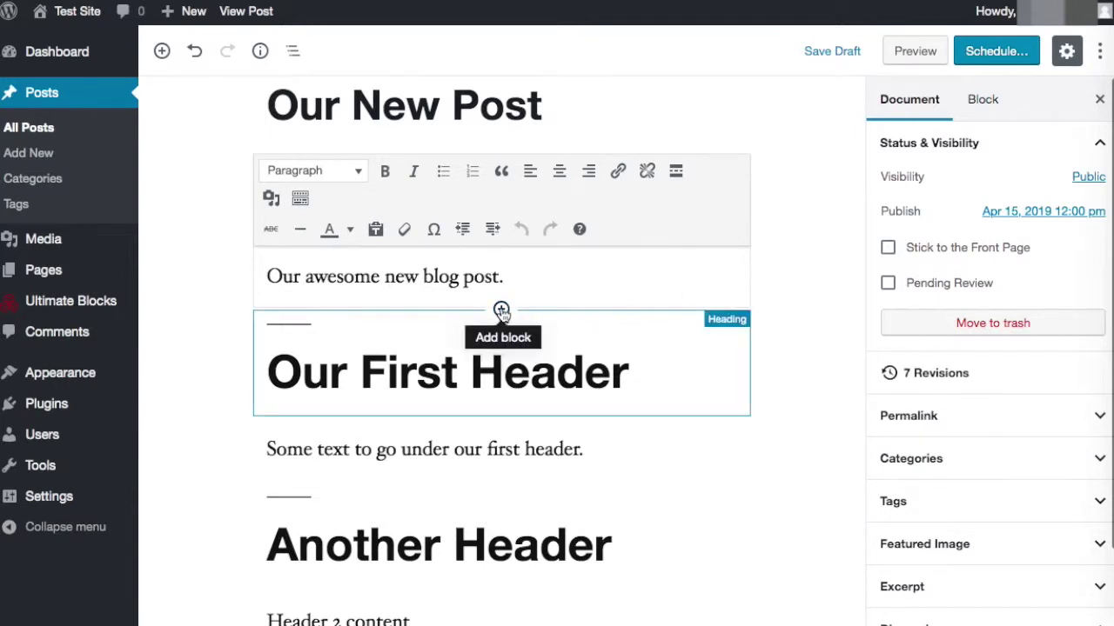
left_click(501, 311)
scroll(551, 467, "down", 2)
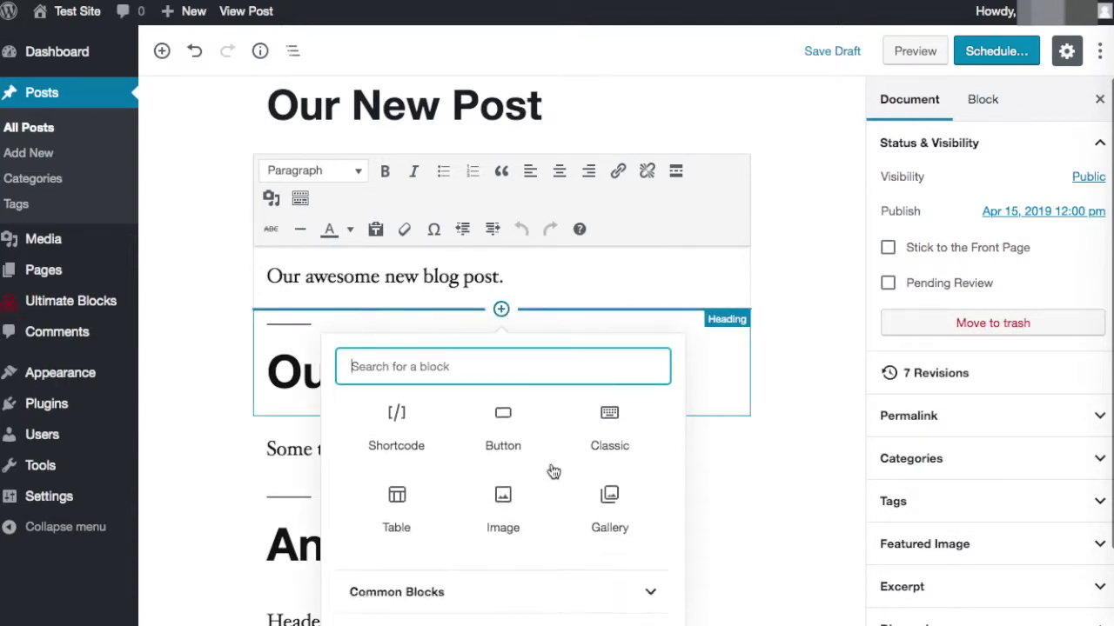
scroll(551, 470, "down", 3)
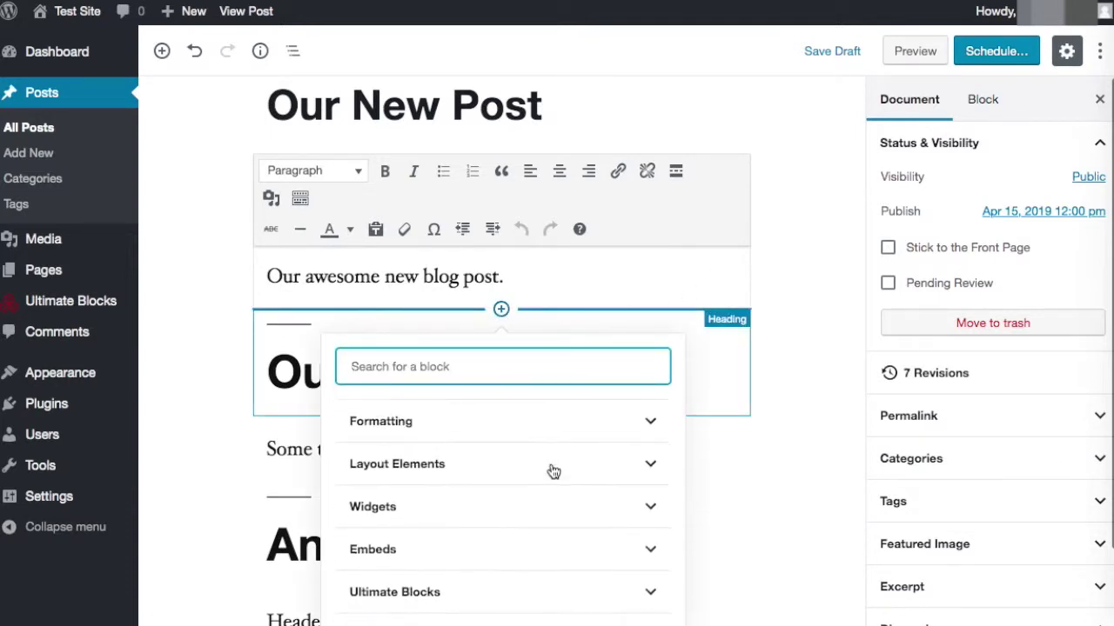
left_click(655, 593)
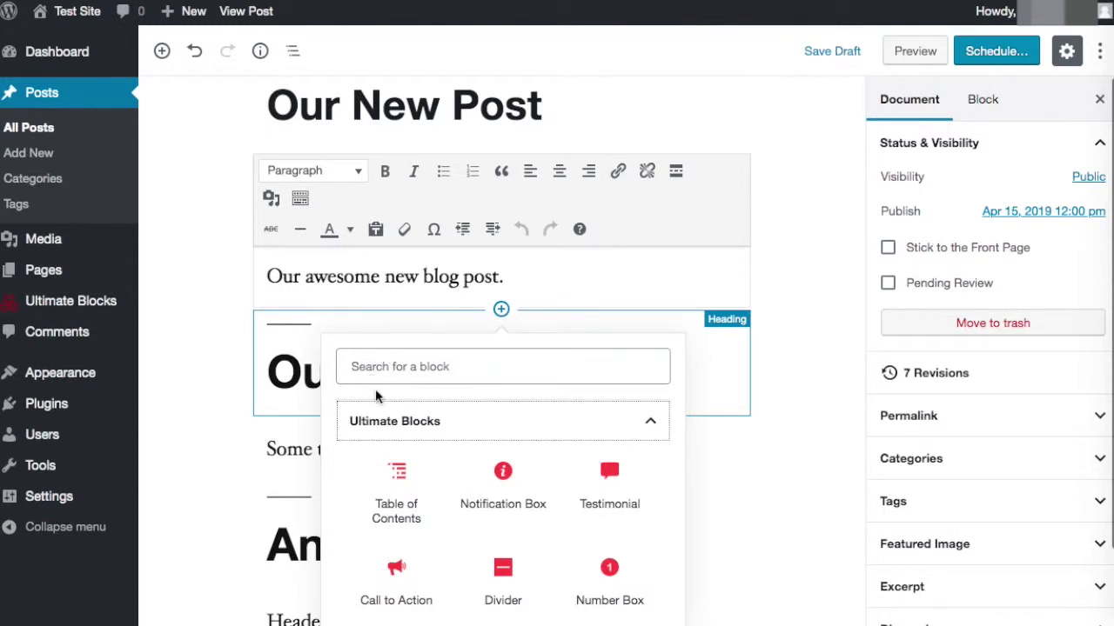
left_click(396, 474)
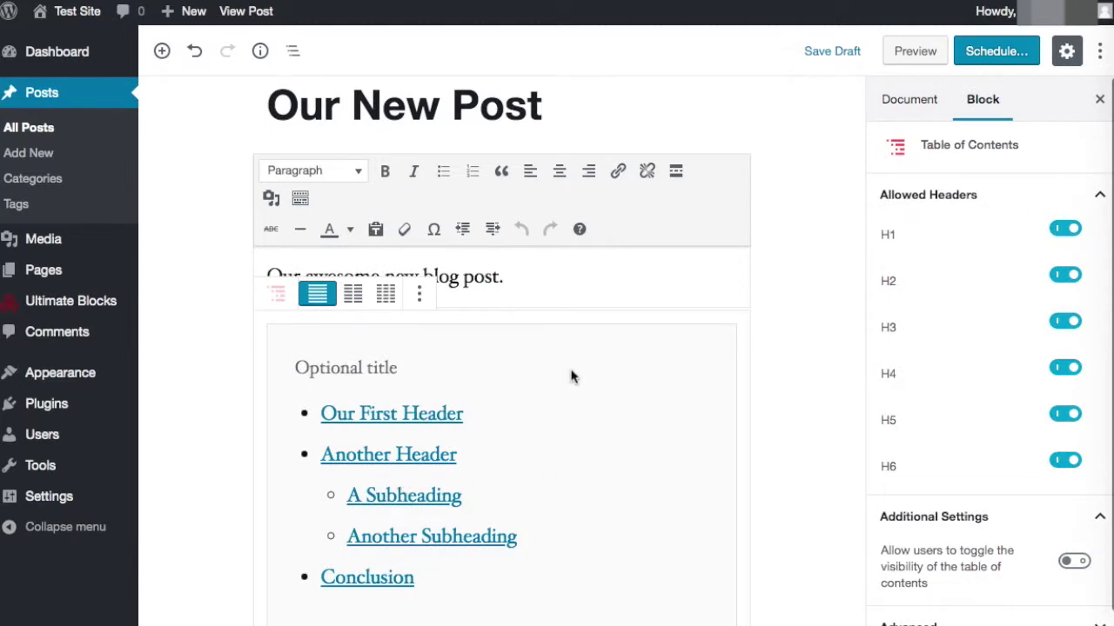
Add a test heading 'Our Second Header', then remove it so the contents start with Our First Header
scroll(572, 375, "down", 3)
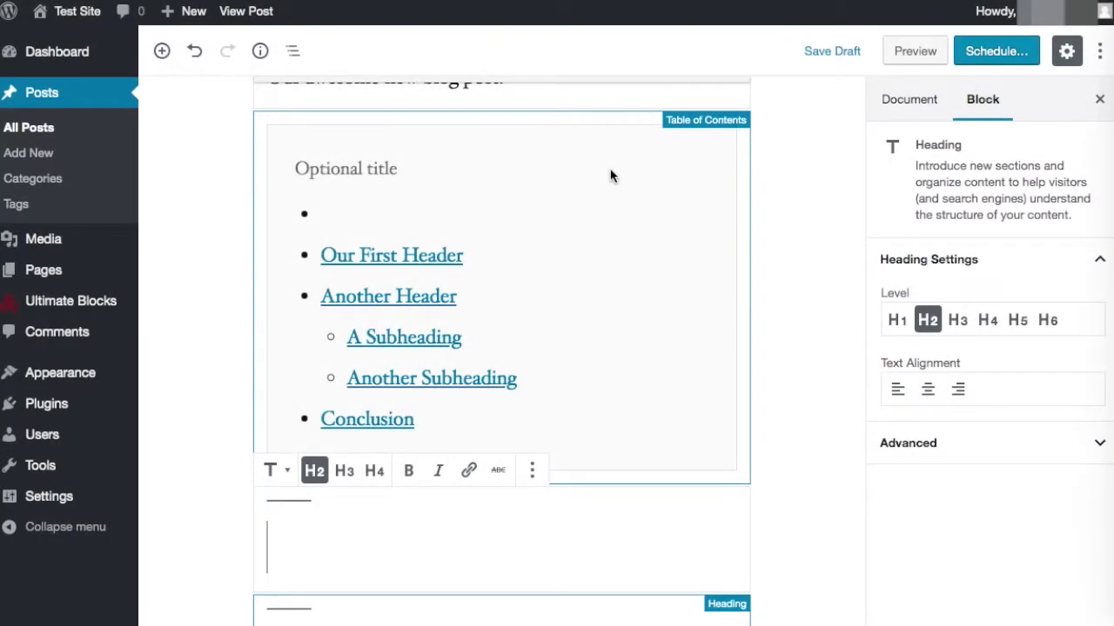
type("Our")
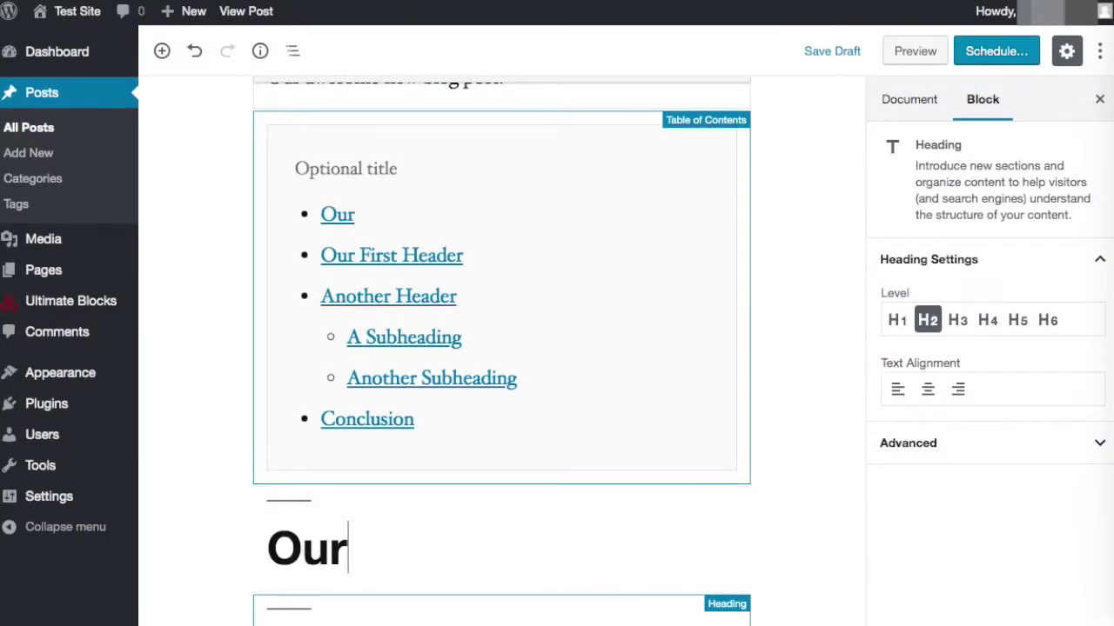
type(" Secon")
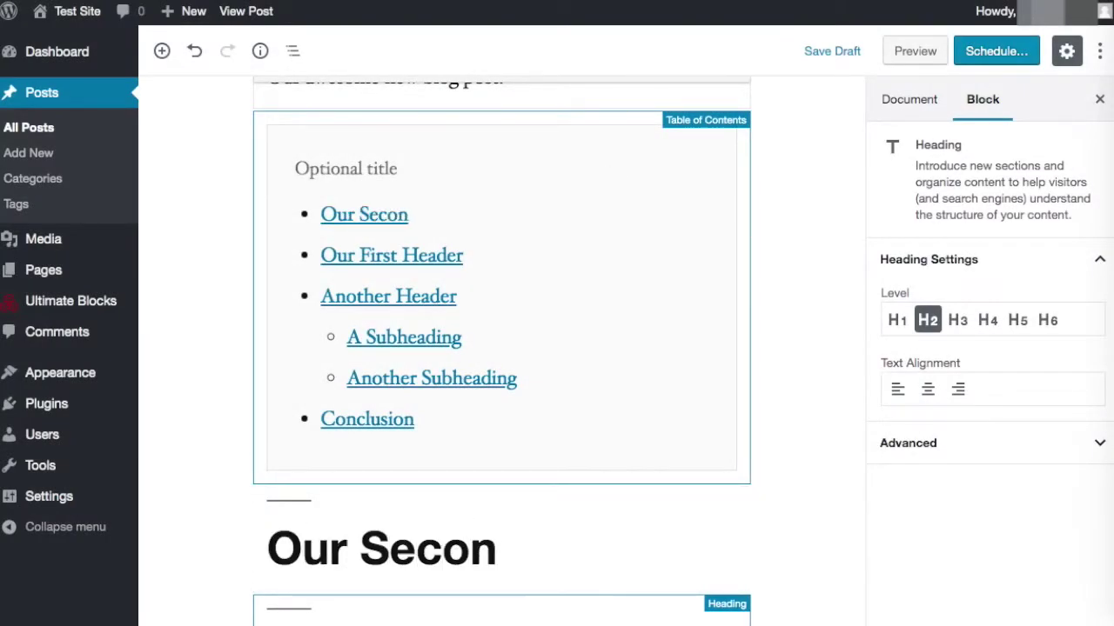
type("d Header")
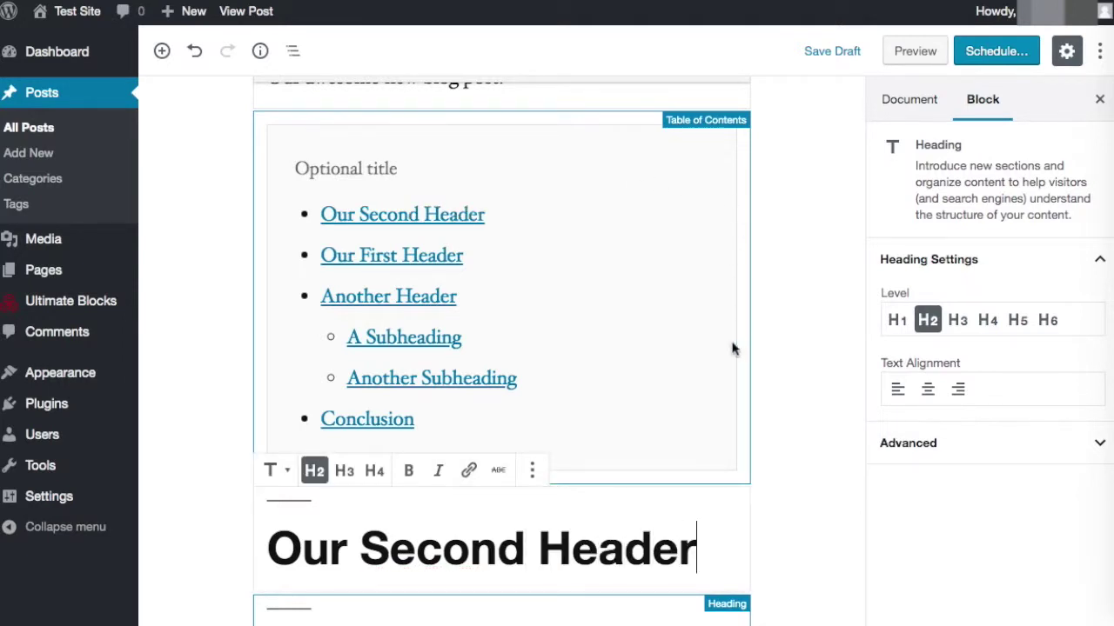
left_click(532, 471)
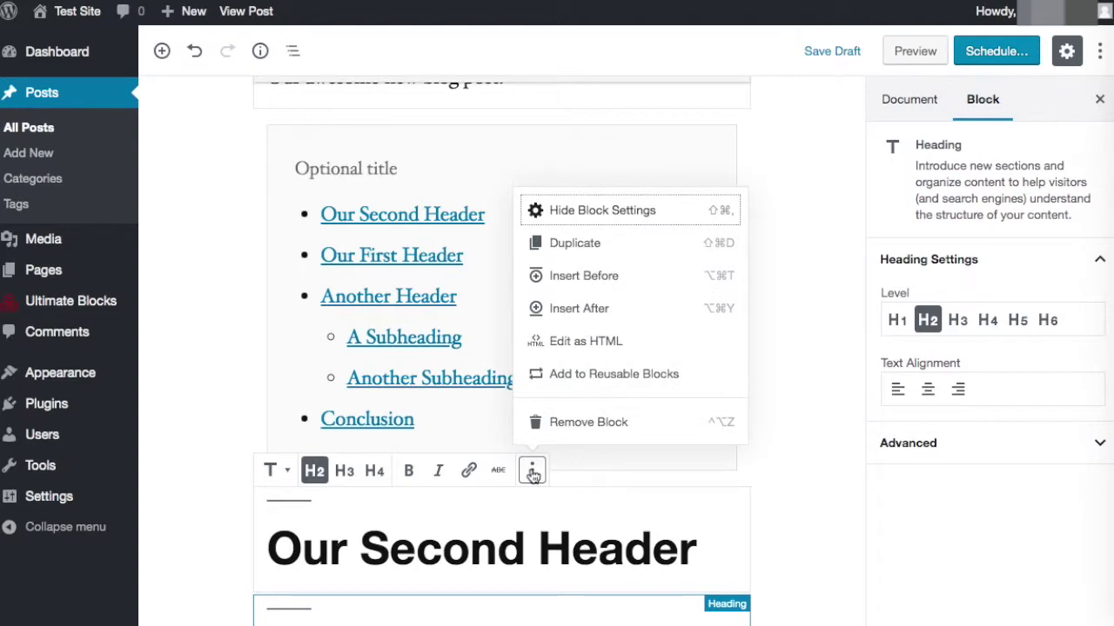
left_click(564, 422)
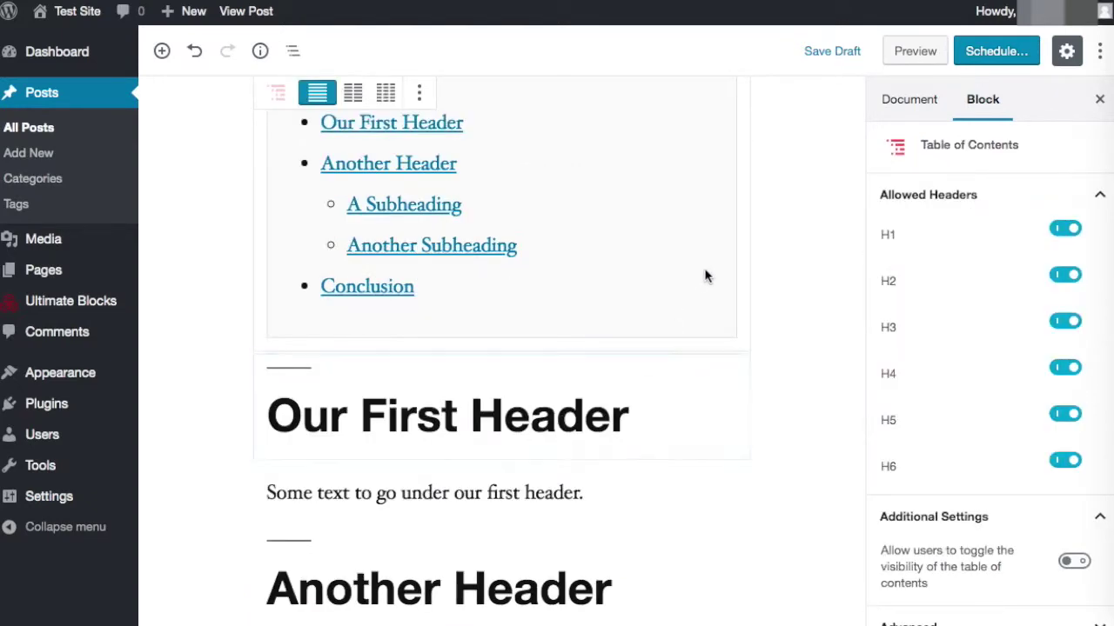
scroll(704, 276, "up", 3)
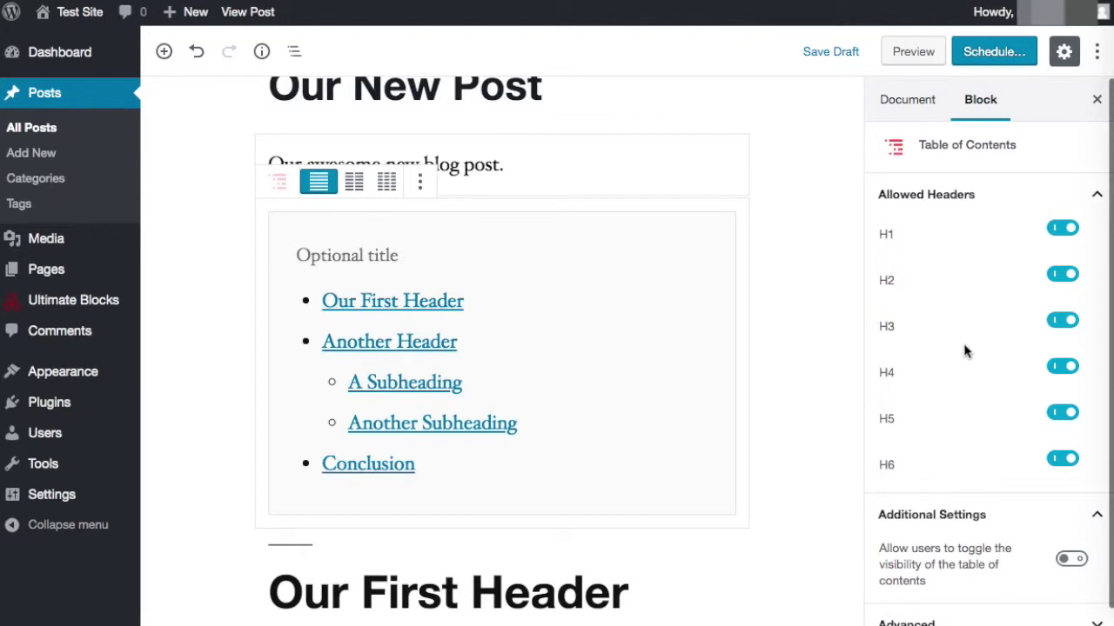
left_click(1072, 325)
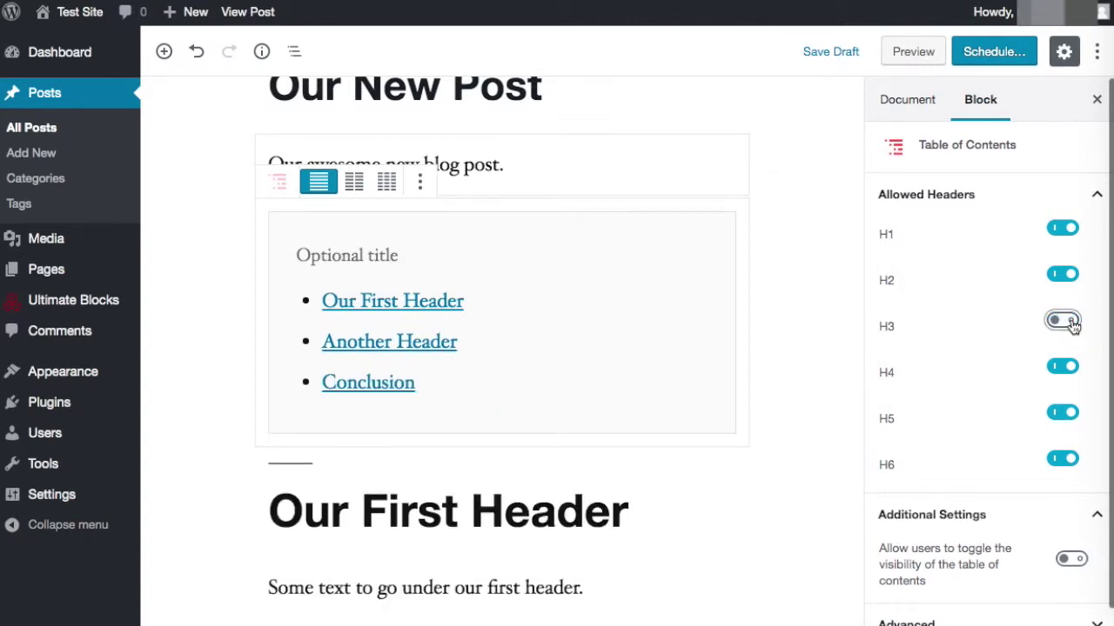
left_click(1072, 324)
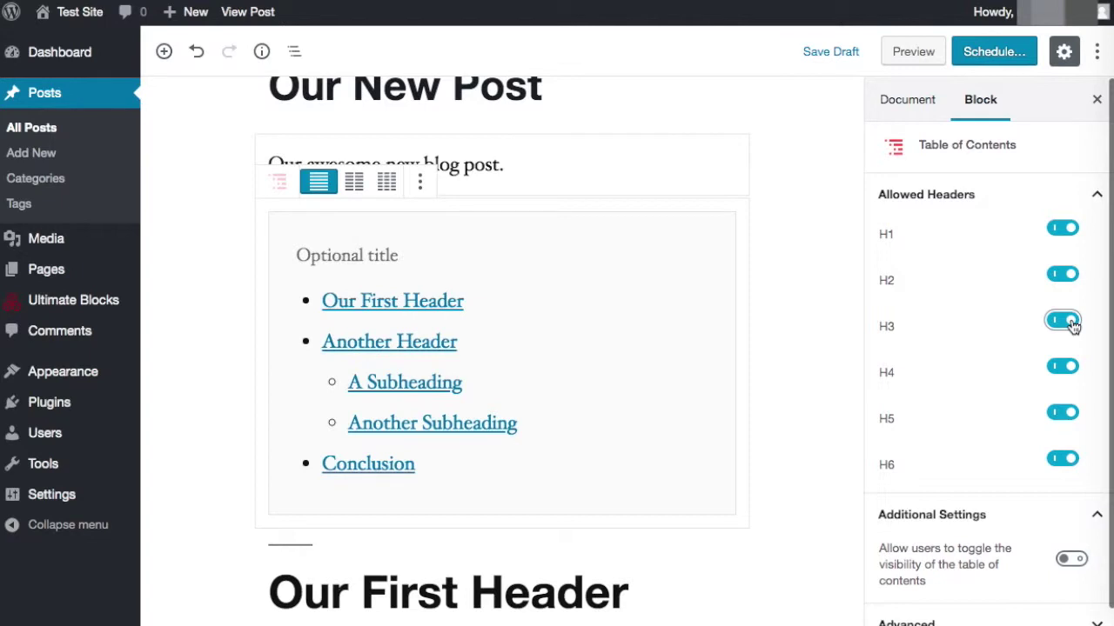
scroll(1074, 325, "down", 1)
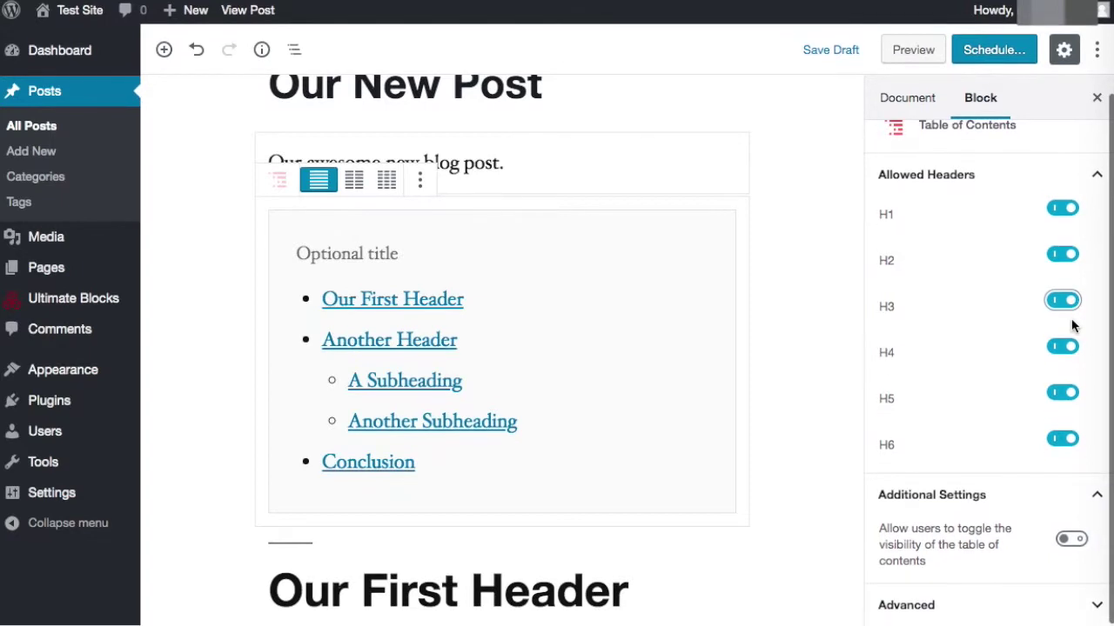
Enable 'Allow users to toggle the visibility of the table of contents' in Additional Settings
left_click(1070, 542)
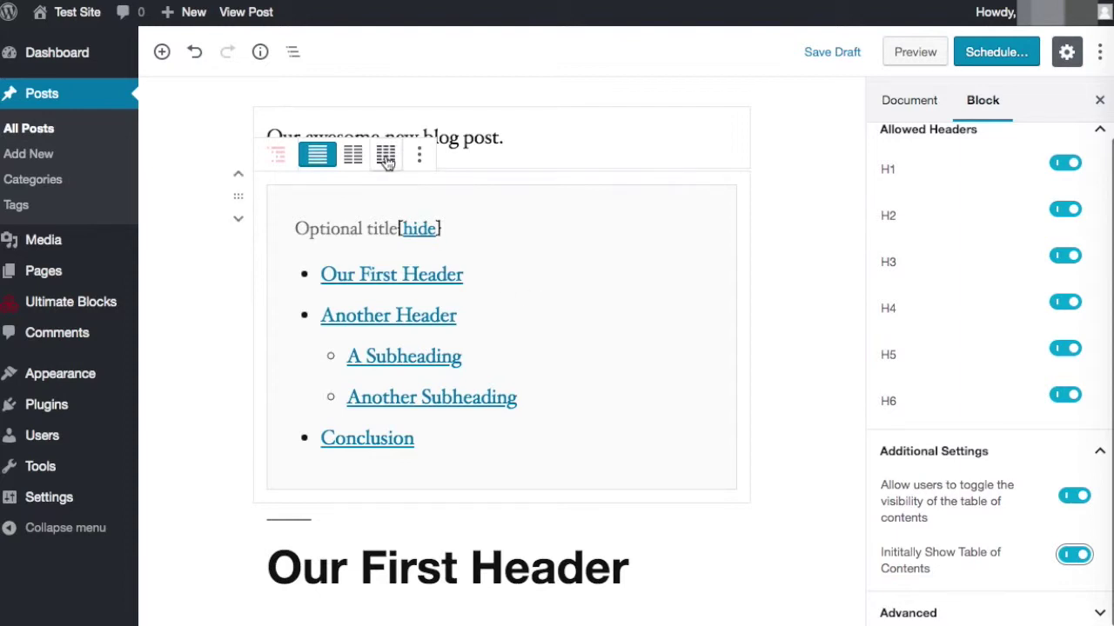
Try the one-, two- and three-column layouts, leaving the contents in three columns
left_click(318, 156)
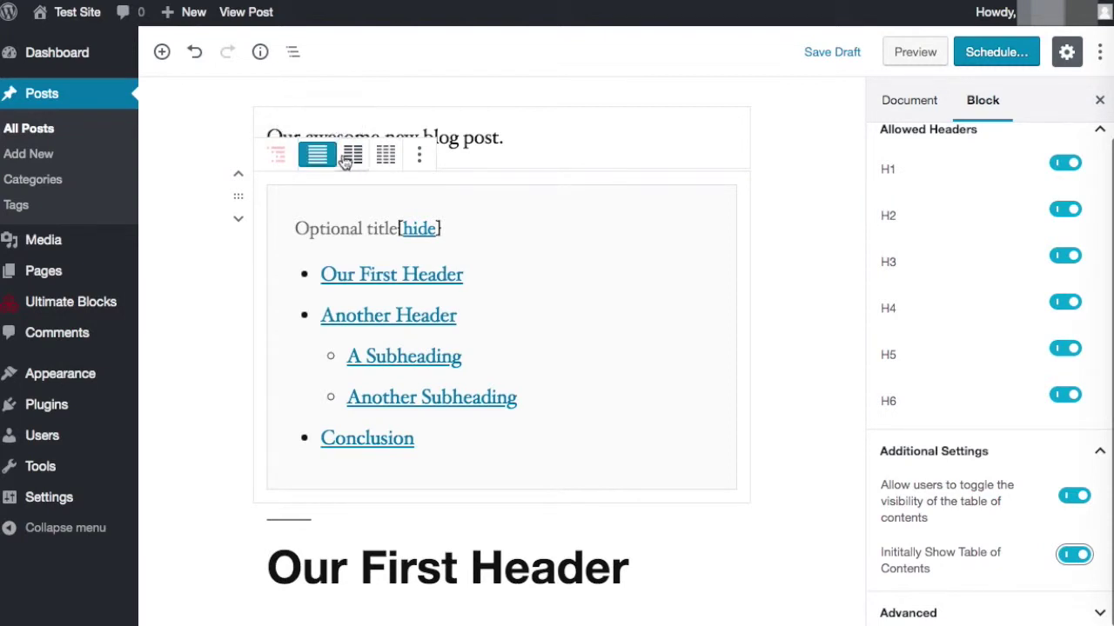
left_click(351, 155)
left_click(384, 157)
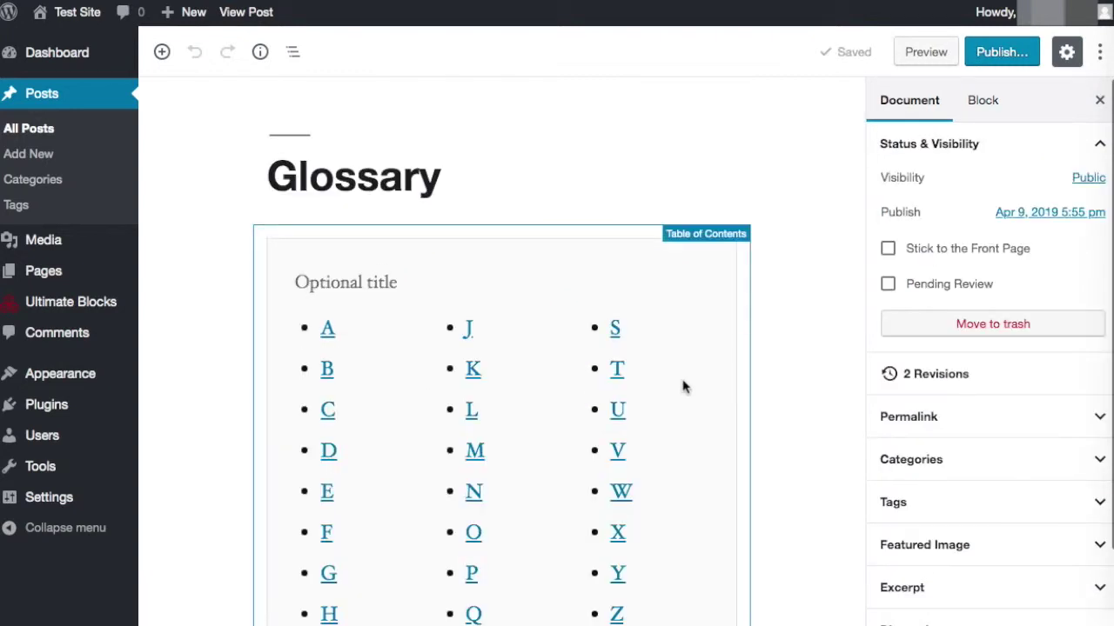
Scroll through the Glossary post's A–Z table of contents
scroll(807, 411, "down", 2)
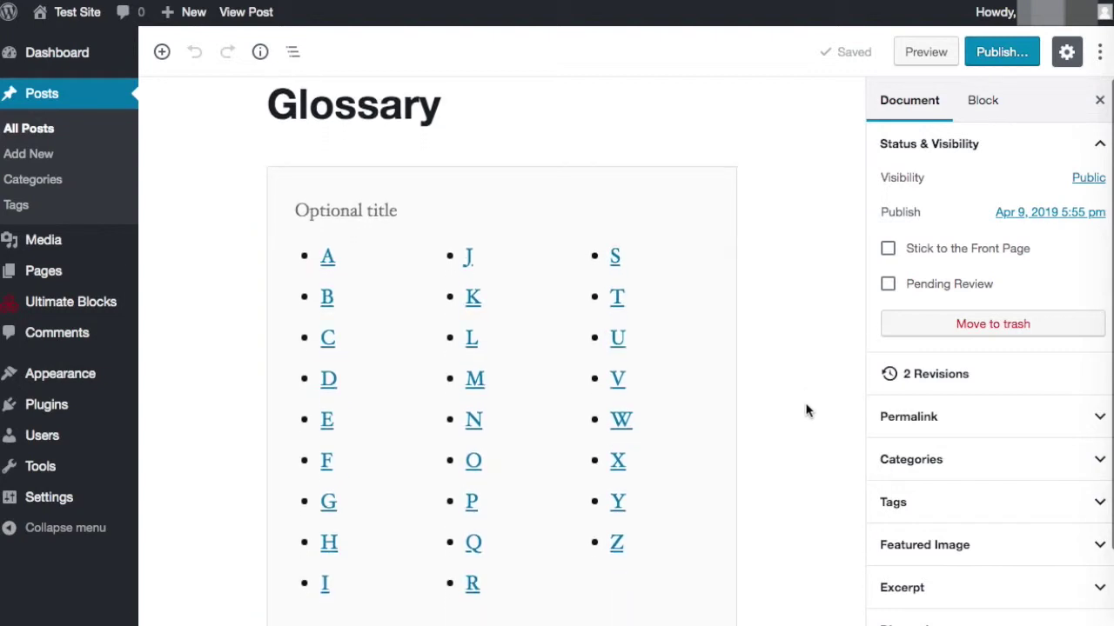
scroll(807, 410, "down", 2)
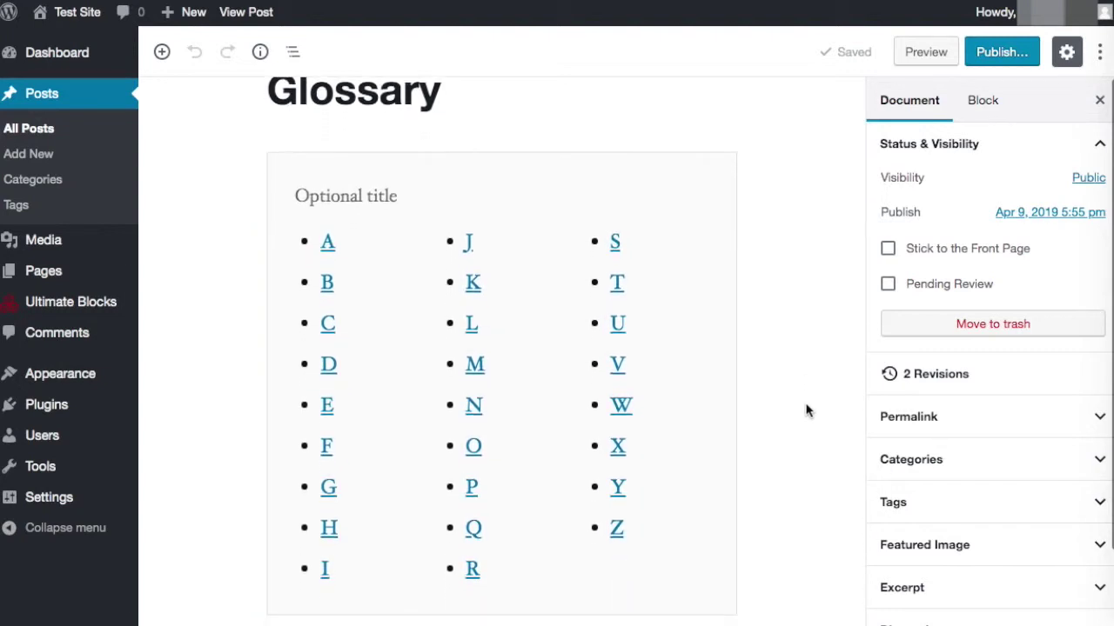